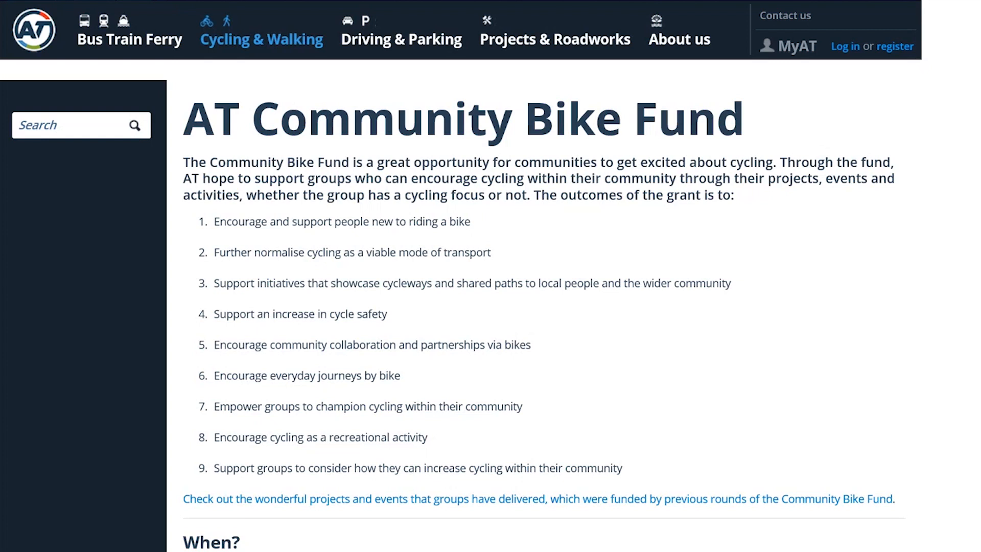
# - Open the Community Bike Fund application site from the How to apply section and start a submission
pyautogui.scroll(-8, 490, 276)
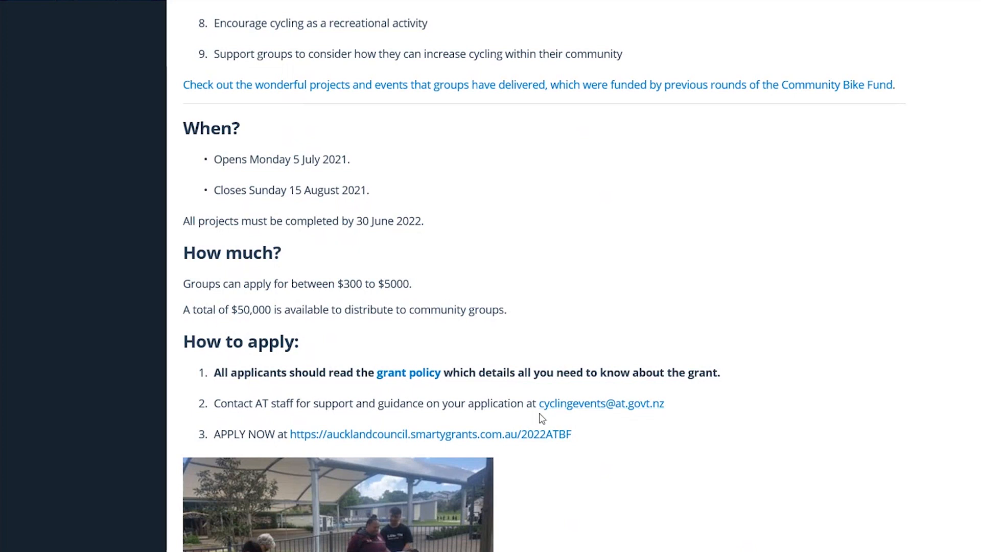
pyautogui.click(479, 441)
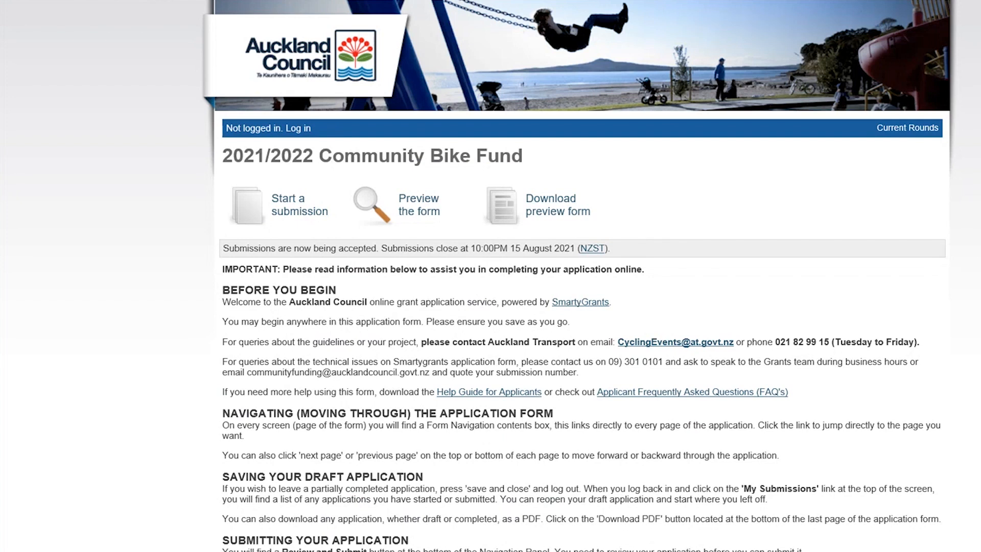
pyautogui.click(303, 209)
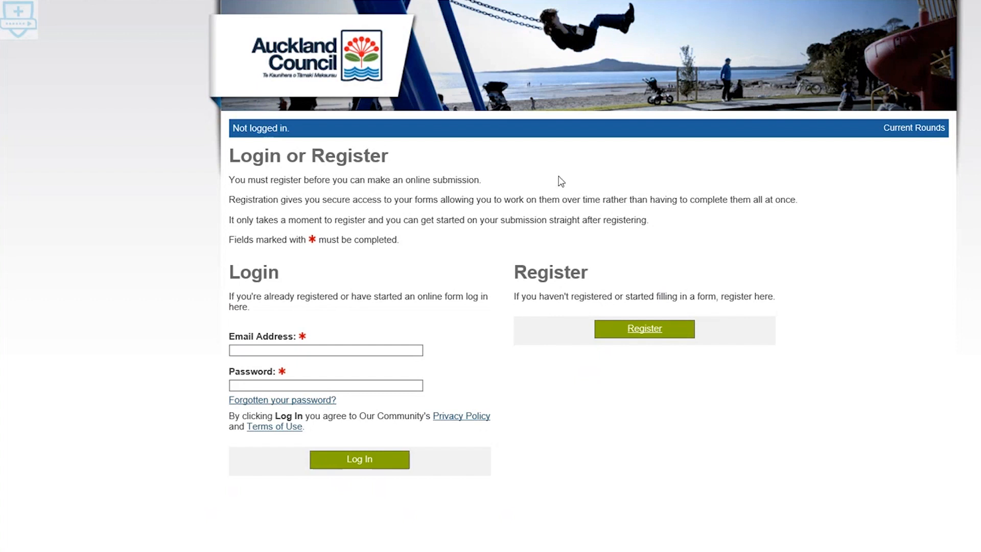
# - Log in to the grants portal with the registered email address and account password
pyautogui.click(281, 350)
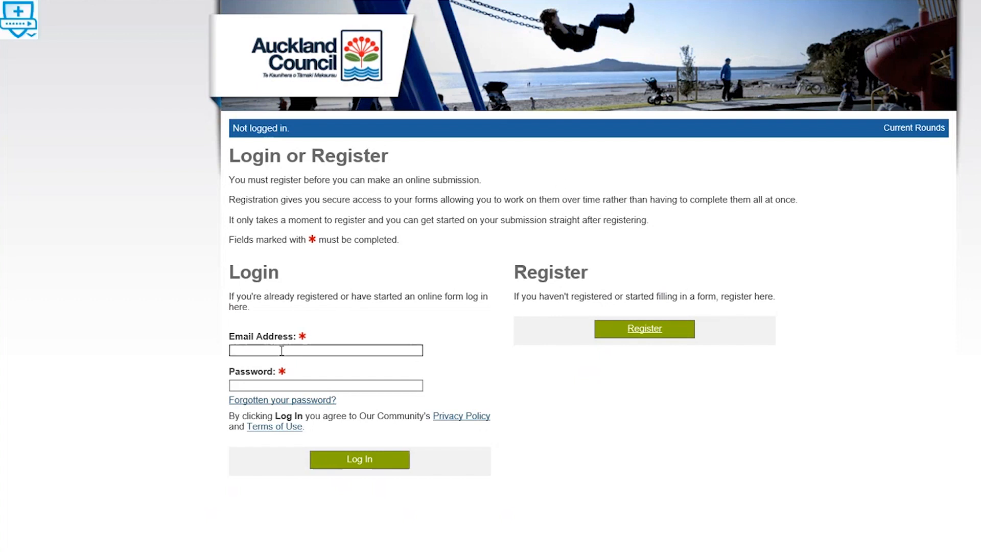
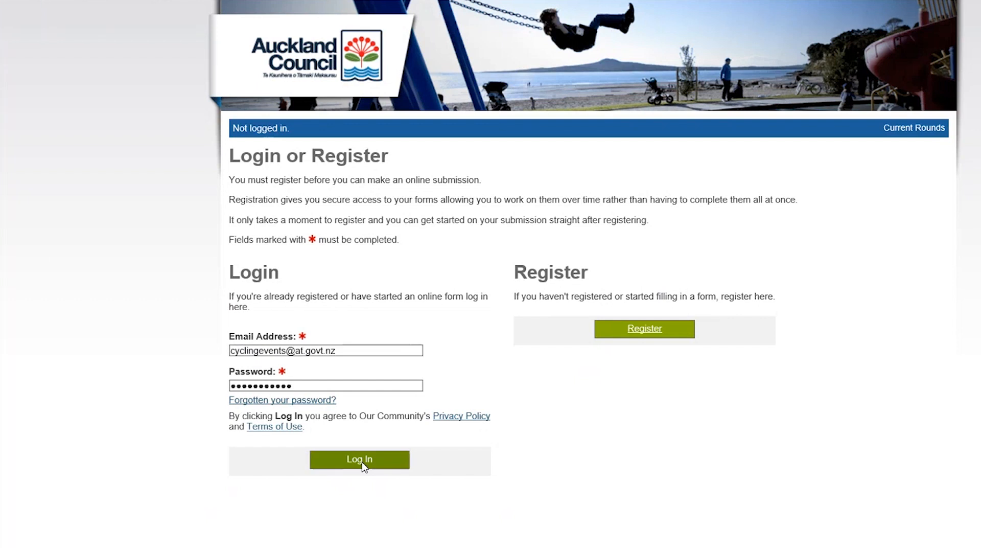
pyautogui.click(362, 461)
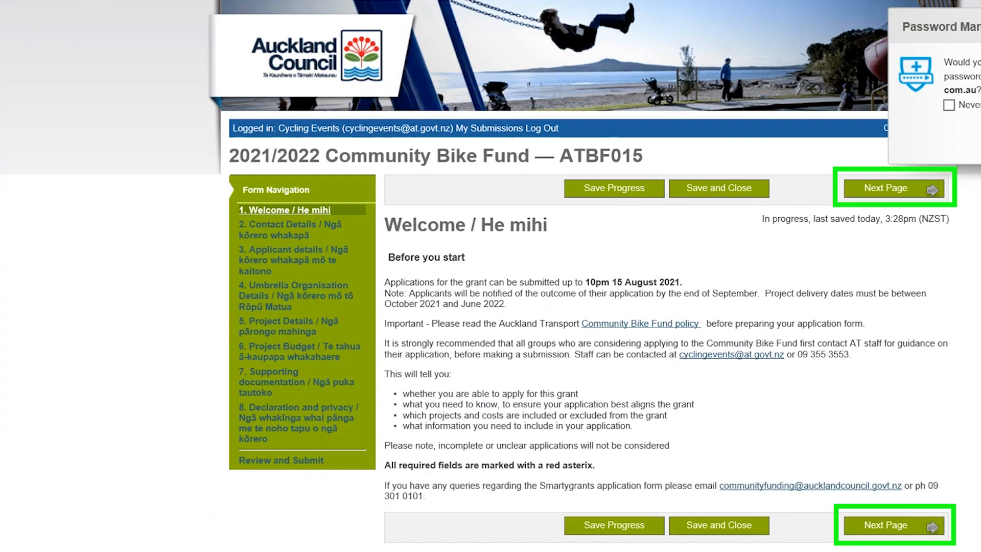
# - Open the in-progress application form for "ABS community bike rides" from the list of submissions
pyautogui.click(497, 131)
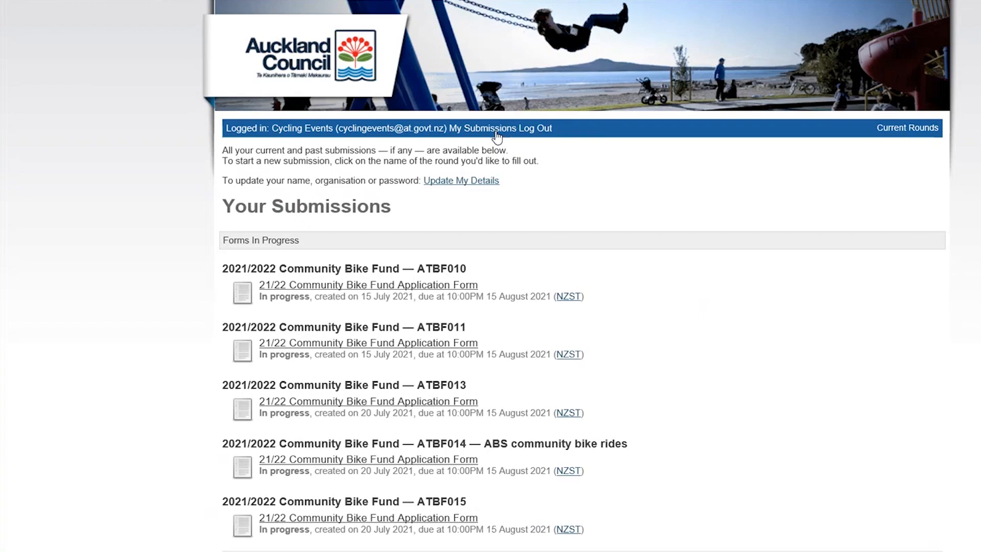
pyautogui.click(341, 461)
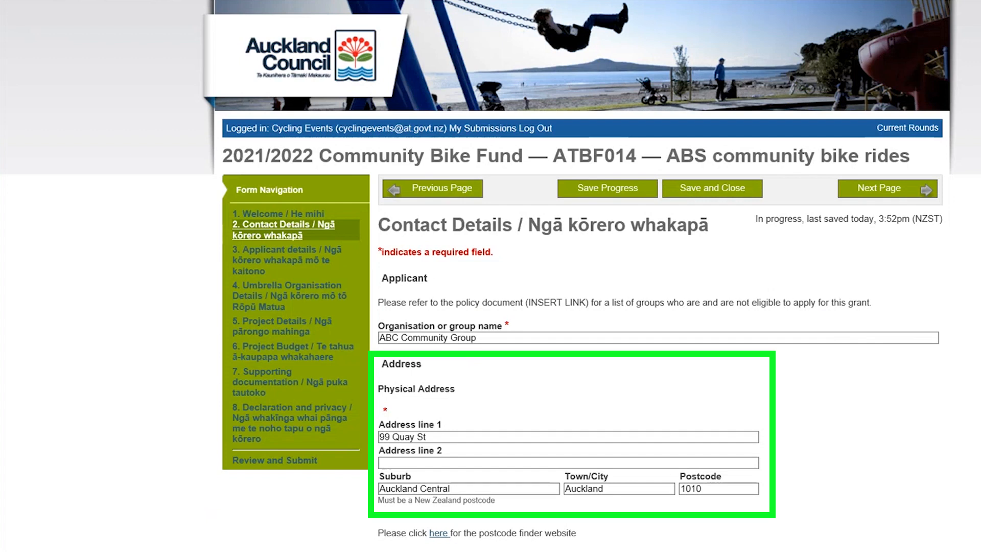
# - Review the Contact Details and Applicant details pages, continuing to Umbrella Organisation Details
pyautogui.scroll(-7, 580, 276)
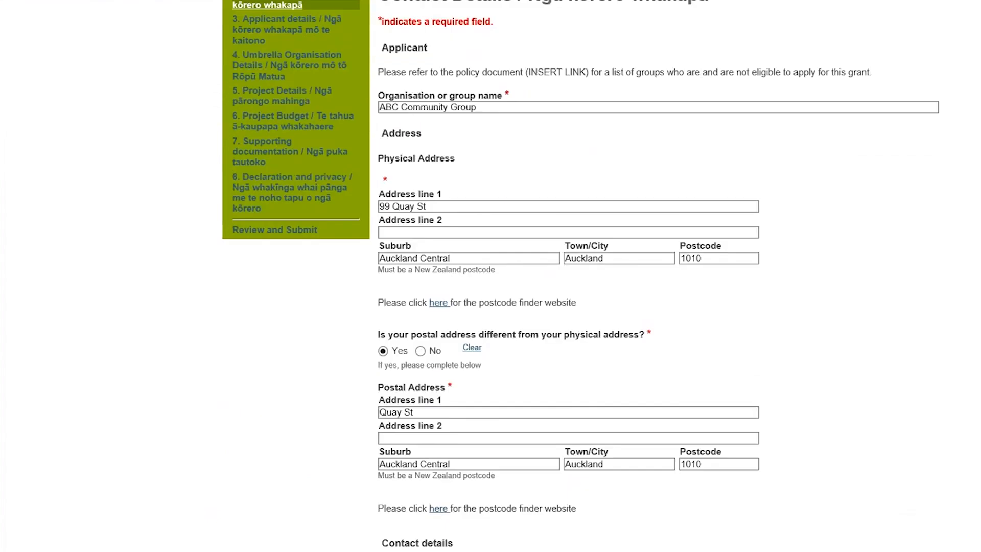
pyautogui.scroll(-4, 581, 276)
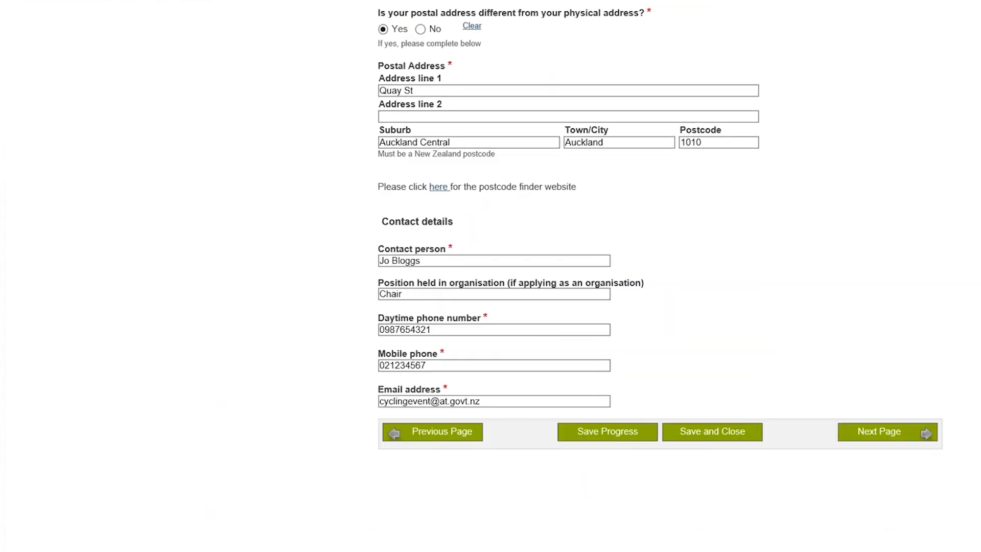
pyautogui.click(901, 431)
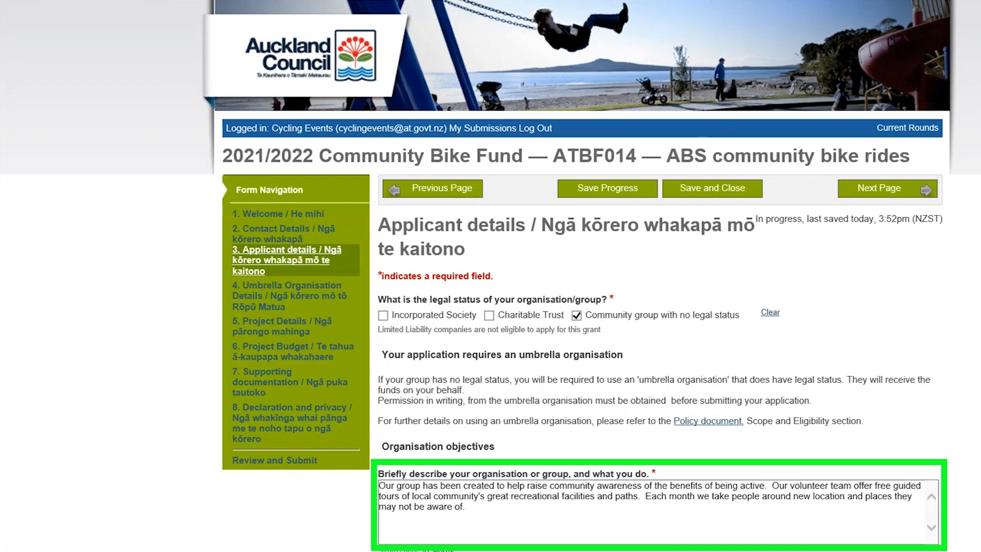
pyautogui.scroll(-1, 906, 533)
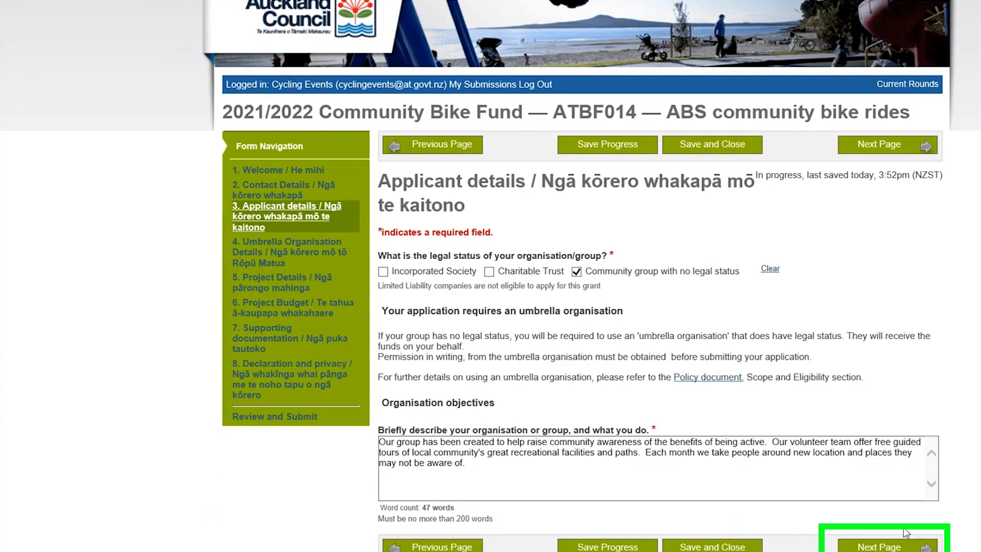
pyautogui.click(882, 548)
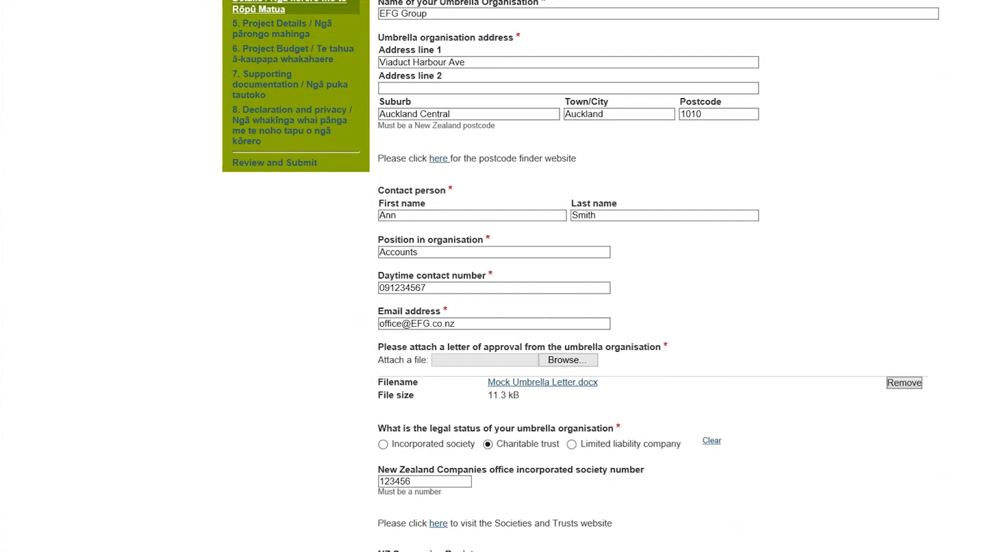
# - Review the umbrella organisation's address, contact, approval letter and legal status entries, and continue to Project Details
pyautogui.scroll(5, 490, 276)
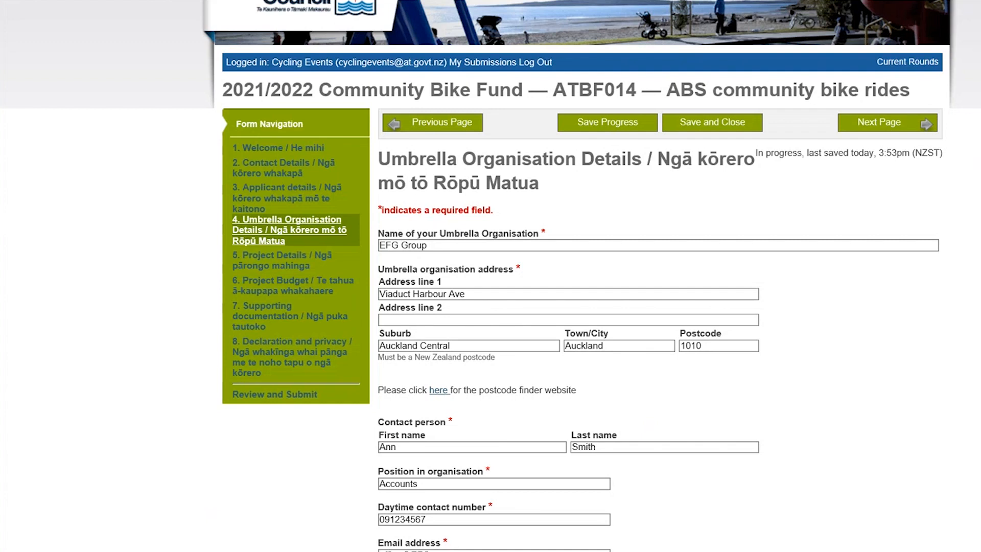
pyautogui.scroll(-2, 491, 276)
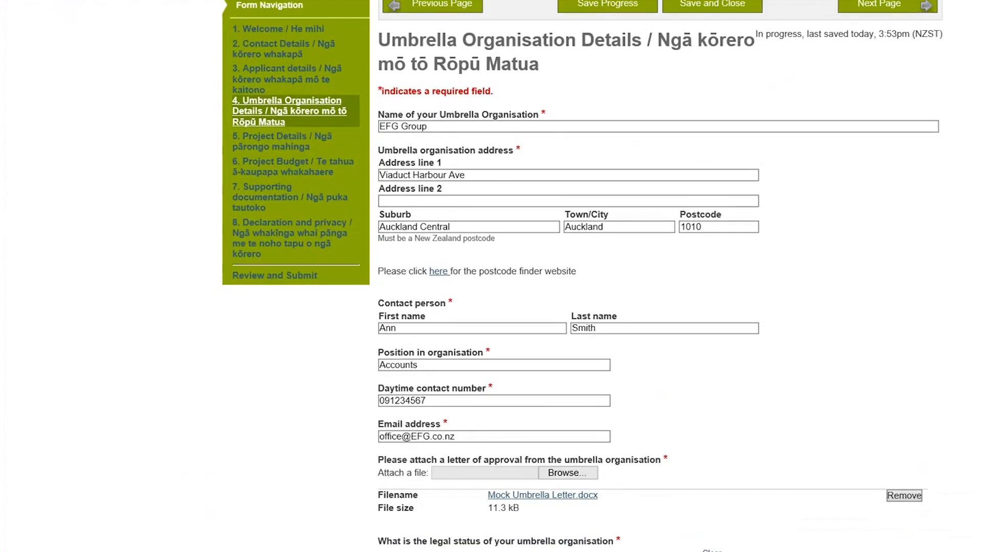
pyautogui.scroll(-5, 582, 276)
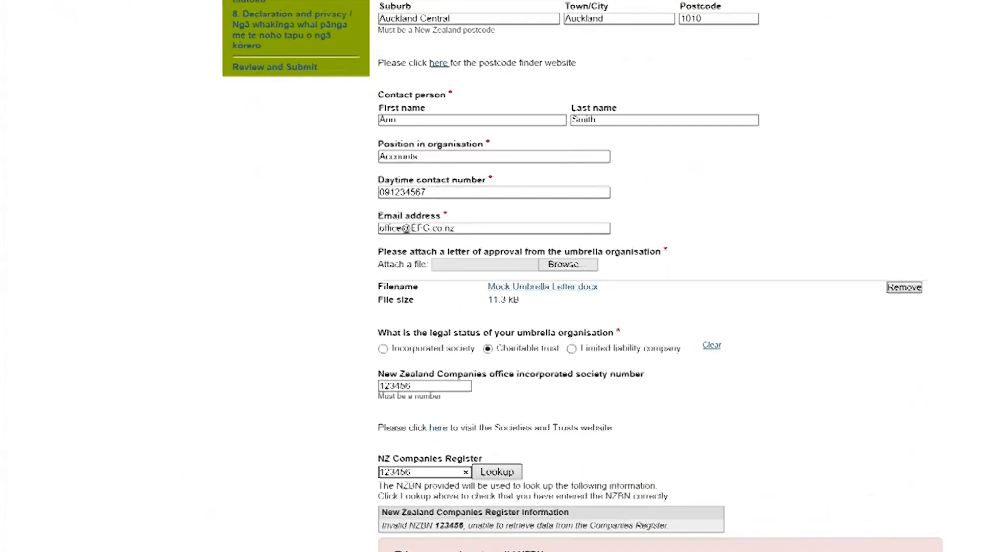
pyautogui.scroll(-2, 659, 275)
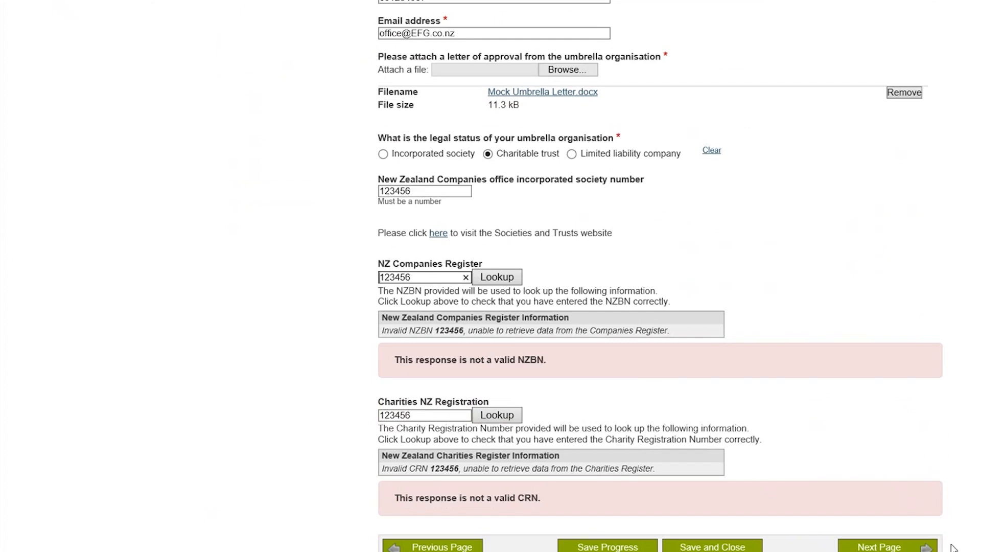
pyautogui.click(903, 548)
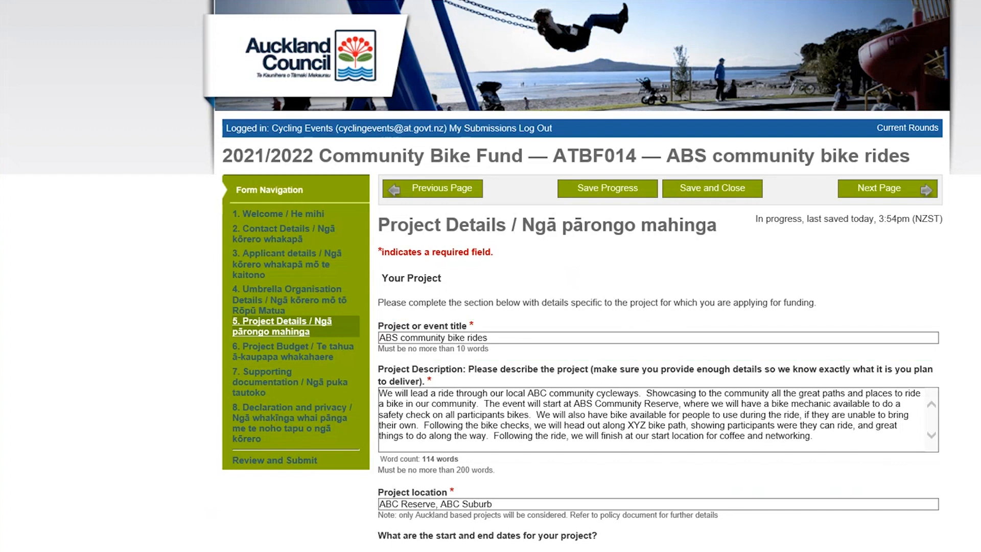
# - Examine the project description, location, start and end dates, community benefits and Bike Fund aims on the Project Details page
pyautogui.scroll(-3, 582, 327)
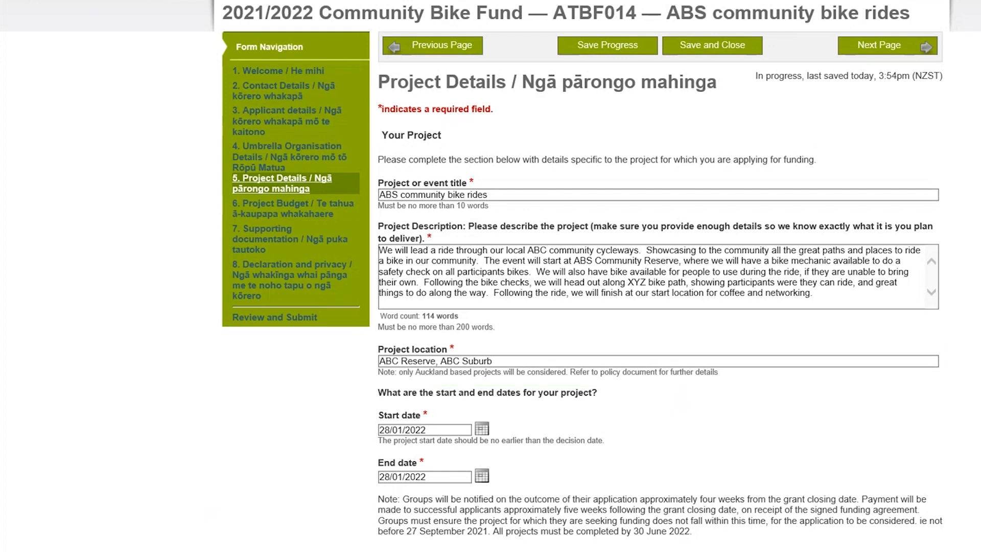
pyautogui.scroll(-3, 491, 276)
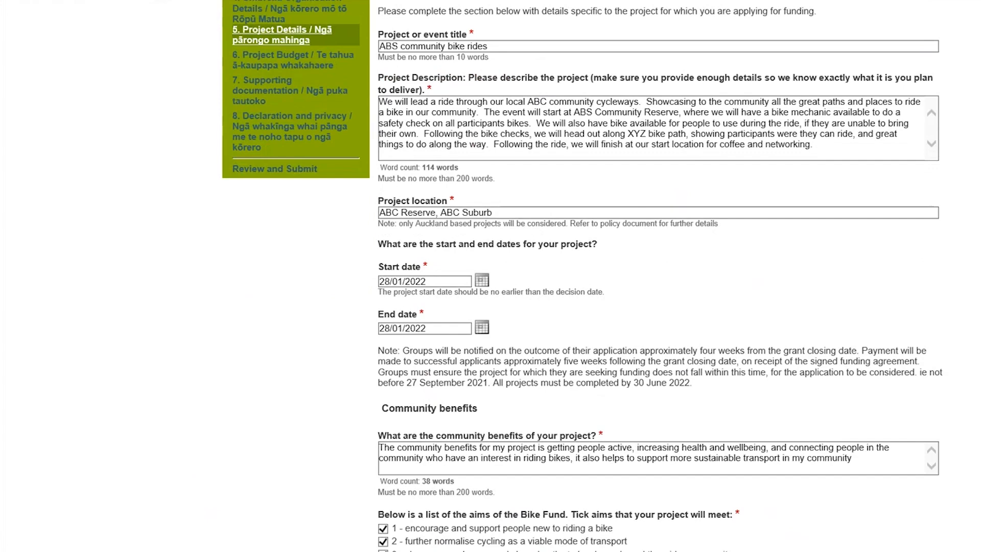
pyautogui.scroll(-1, 581, 276)
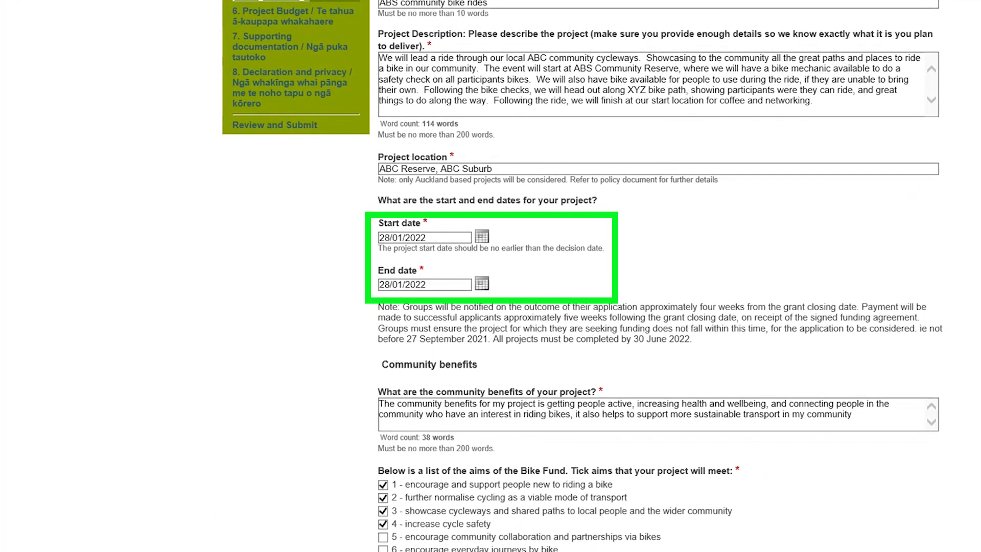
pyautogui.scroll(-2, 491, 276)
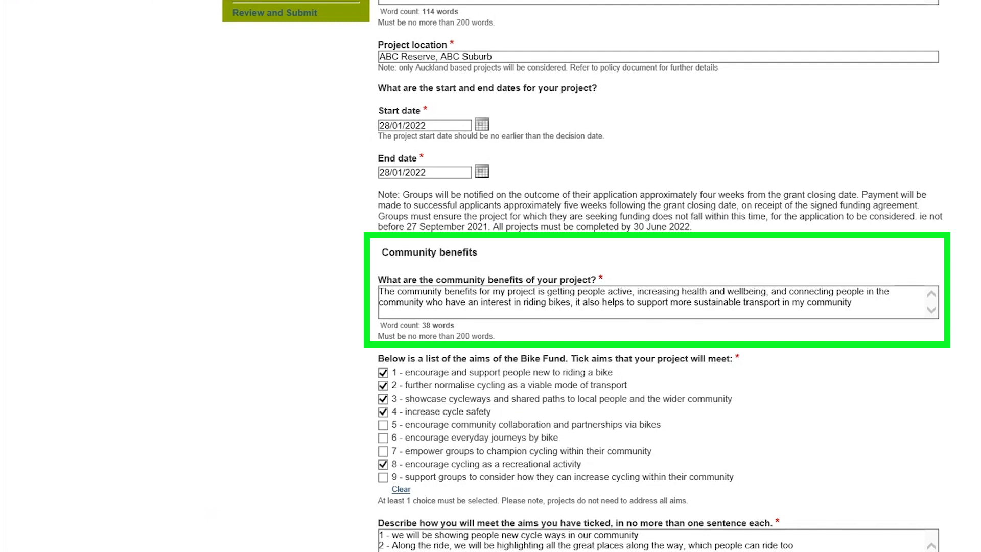
pyautogui.scroll(-3, 585, 276)
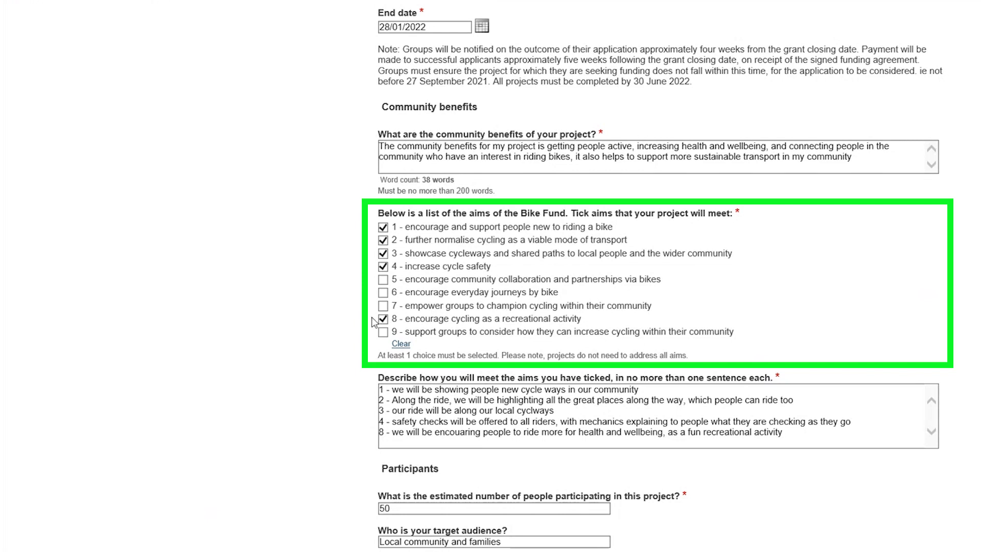
pyautogui.click(384, 279)
pyautogui.click(383, 293)
pyautogui.click(383, 281)
pyautogui.click(384, 293)
# - Review the aims explanation, participants and health and safety answers, and continue to the Project Budget page
pyautogui.scroll(-1, 384, 296)
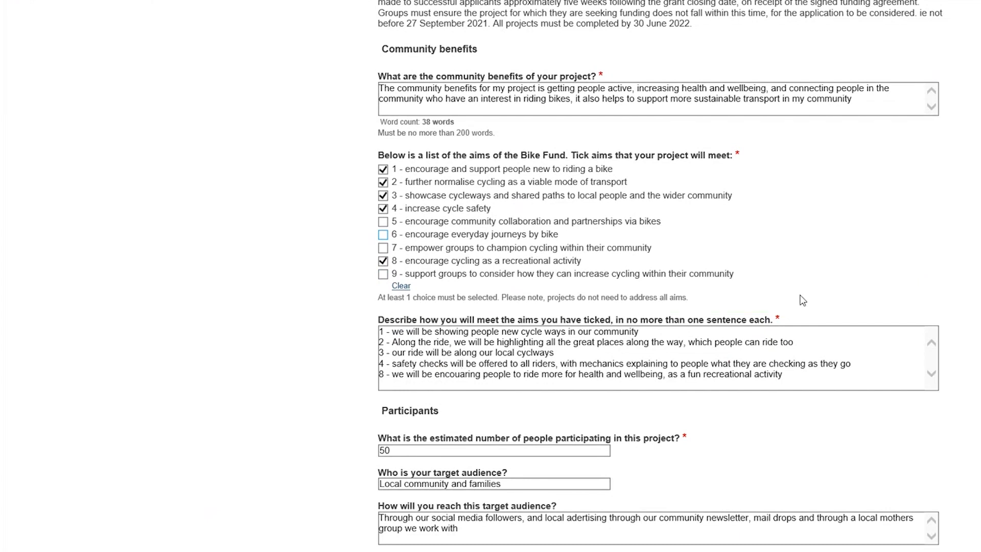
pyautogui.scroll(-3, 660, 276)
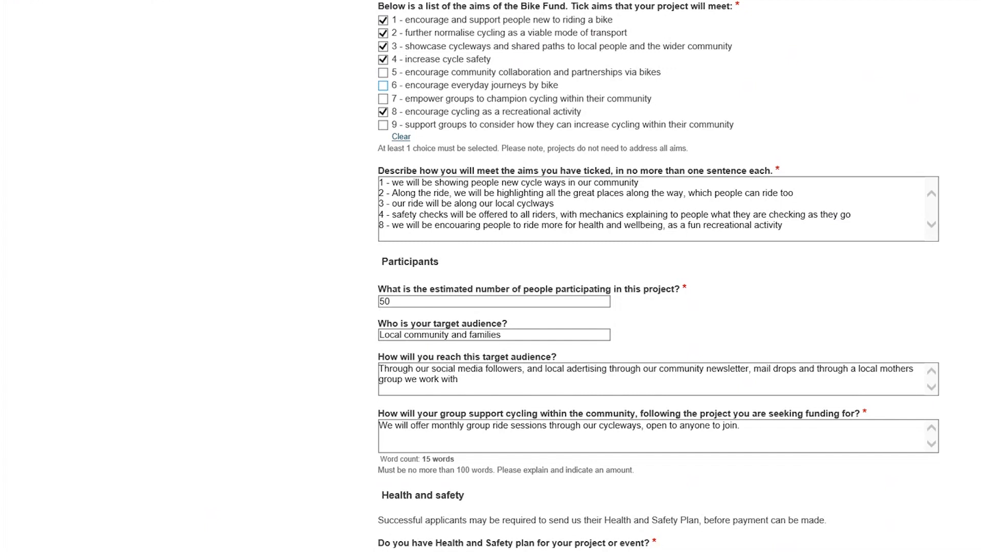
pyautogui.scroll(-2, 659, 275)
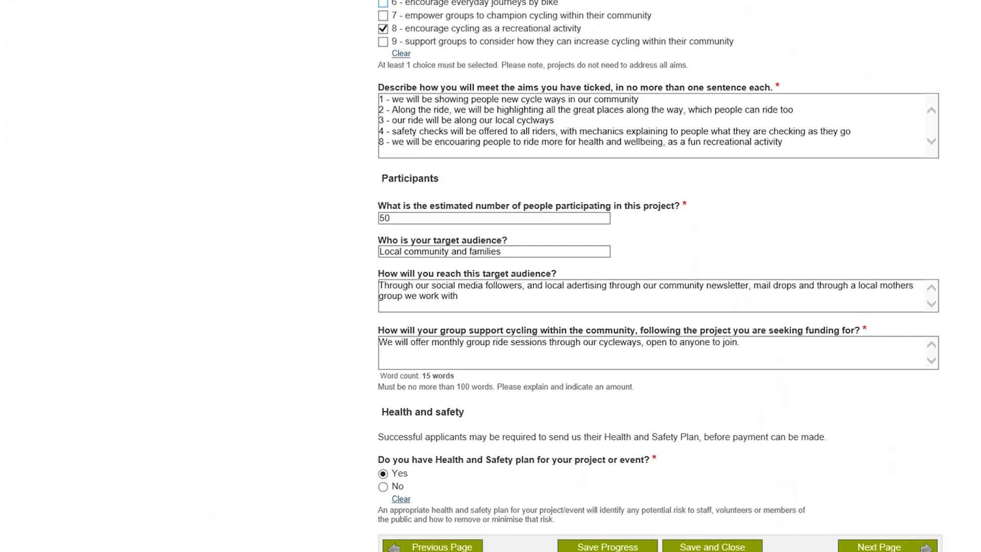
pyautogui.click(869, 546)
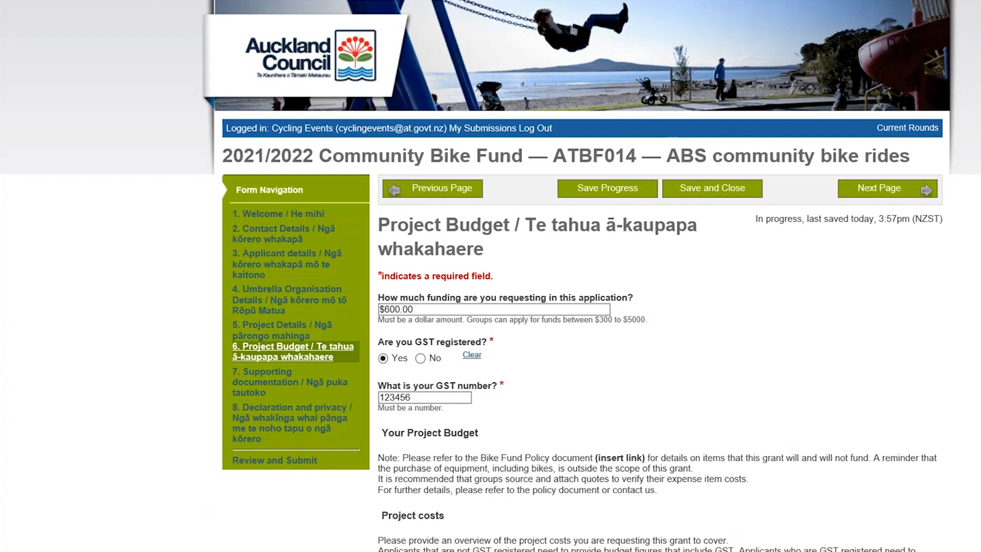
# - Review the requested funding, project costs with quotes and other contributions, and continue to Supporting documentation
pyautogui.scroll(-5, 491, 276)
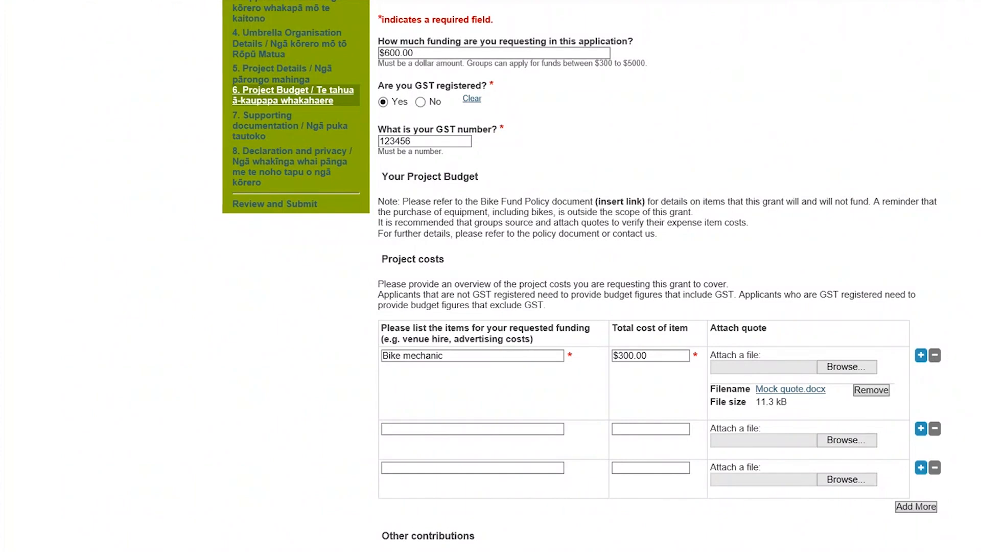
pyautogui.scroll(-1, 644, 276)
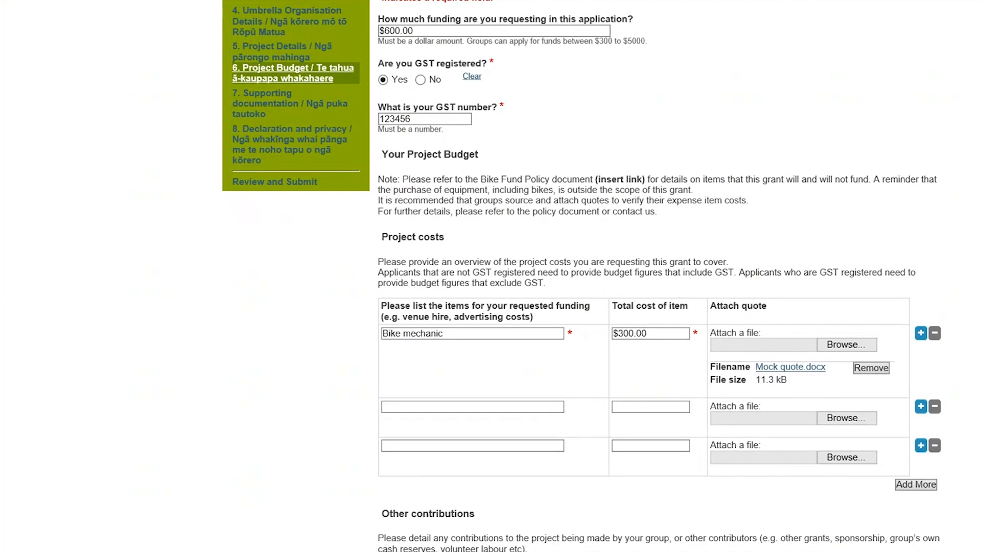
pyautogui.scroll(-3, 465, 401)
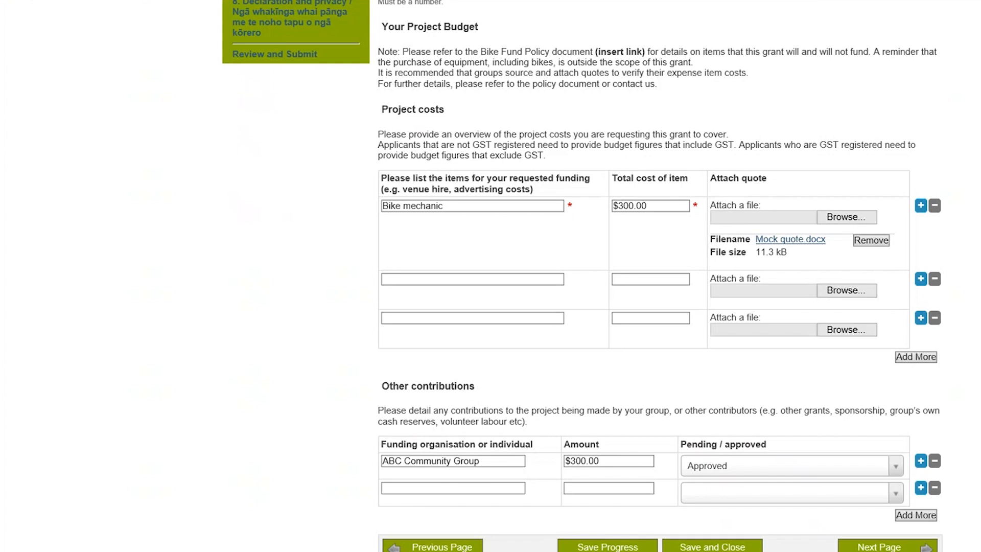
pyautogui.click(889, 547)
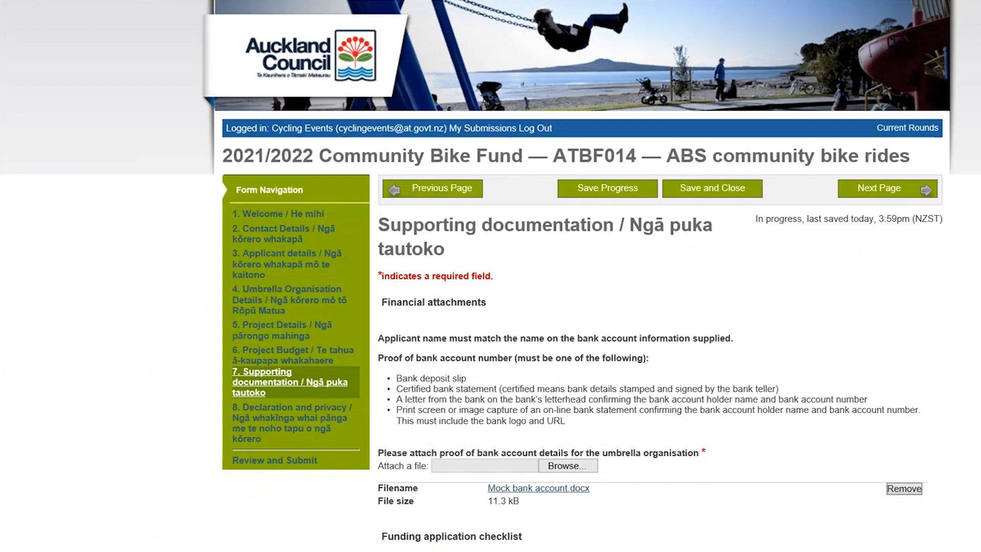
# - Tick all four funding application checklist items and proceed to the statements on the Declaration and privacy page
pyautogui.scroll(-2, 491, 276)
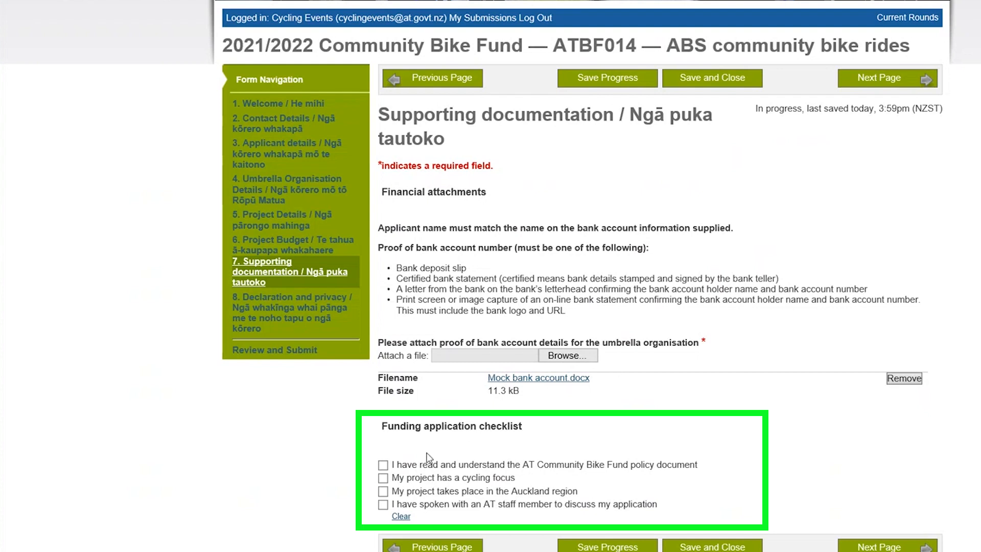
pyautogui.click(383, 466)
pyautogui.click(383, 492)
pyautogui.click(873, 548)
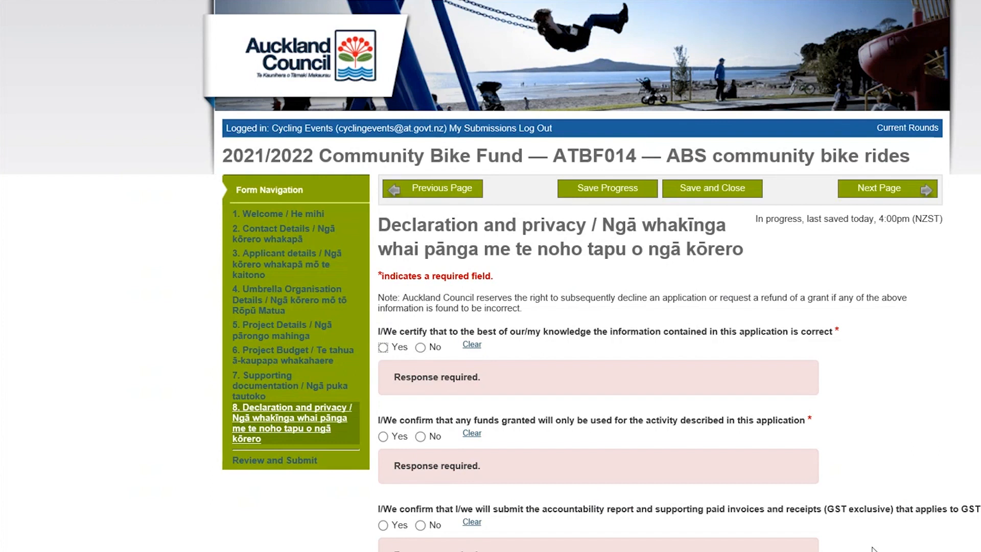
pyautogui.scroll(-4, 873, 548)
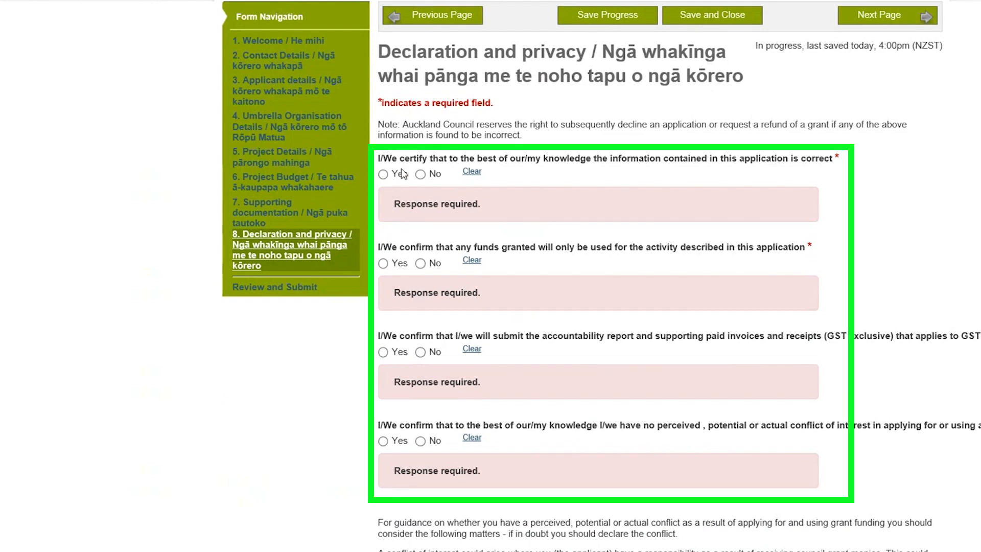
# - Answer Yes to all four declarations on correct information, use of funds, accountability reporting and conflict of interest
pyautogui.click(383, 174)
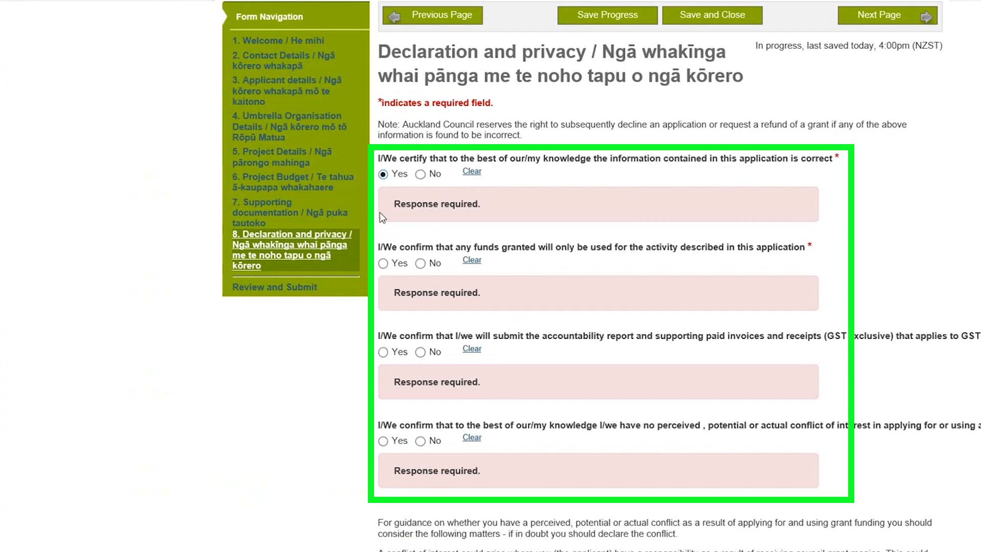
pyautogui.click(382, 263)
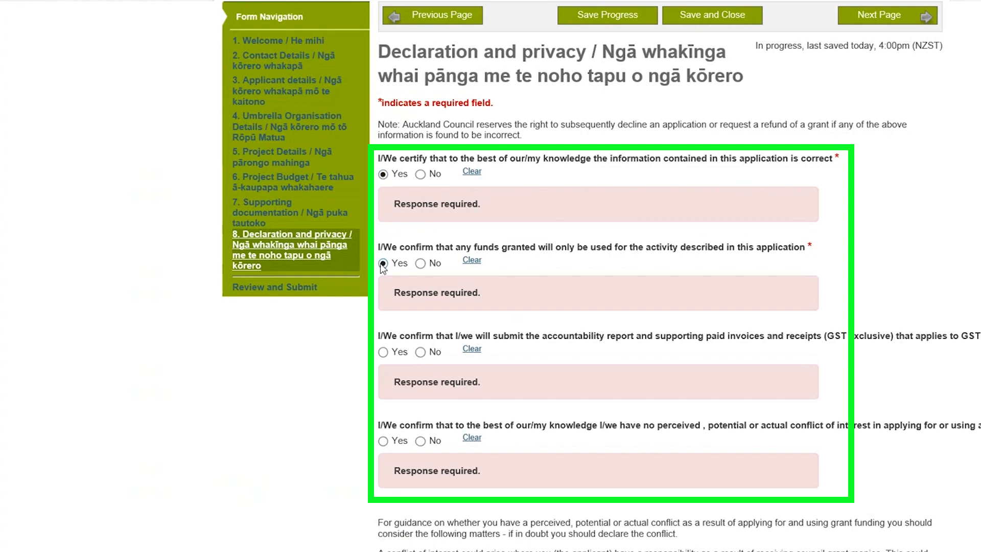
pyautogui.click(383, 352)
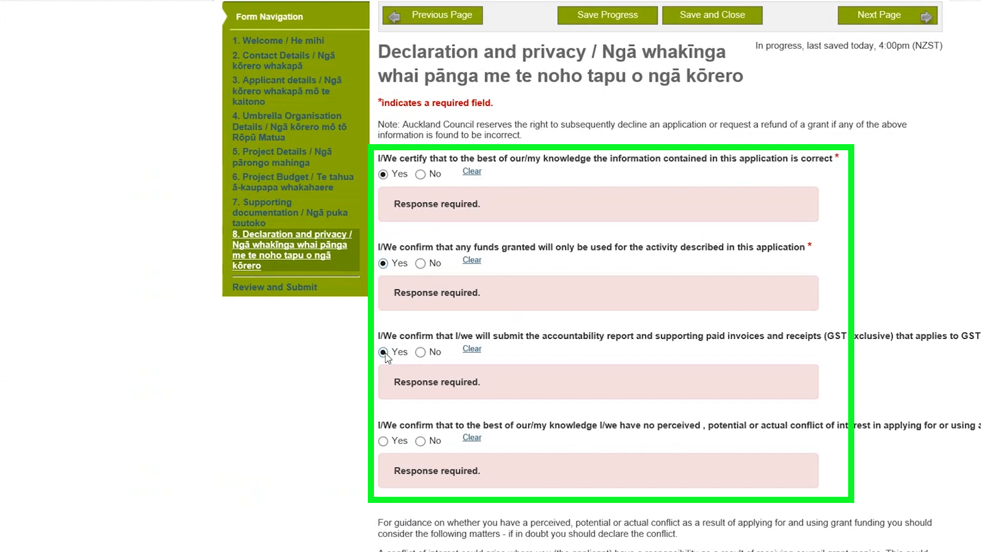
pyautogui.click(383, 443)
# - Accept the information, publicity and consent statements and set the declaration date to 20/07/2021
pyautogui.scroll(-7, 384, 443)
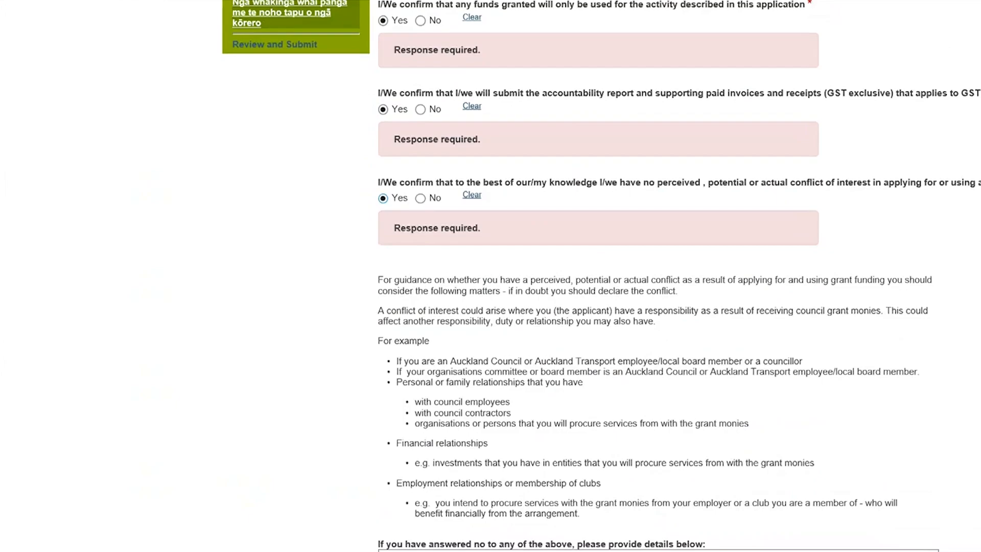
pyautogui.scroll(-4, 601, 276)
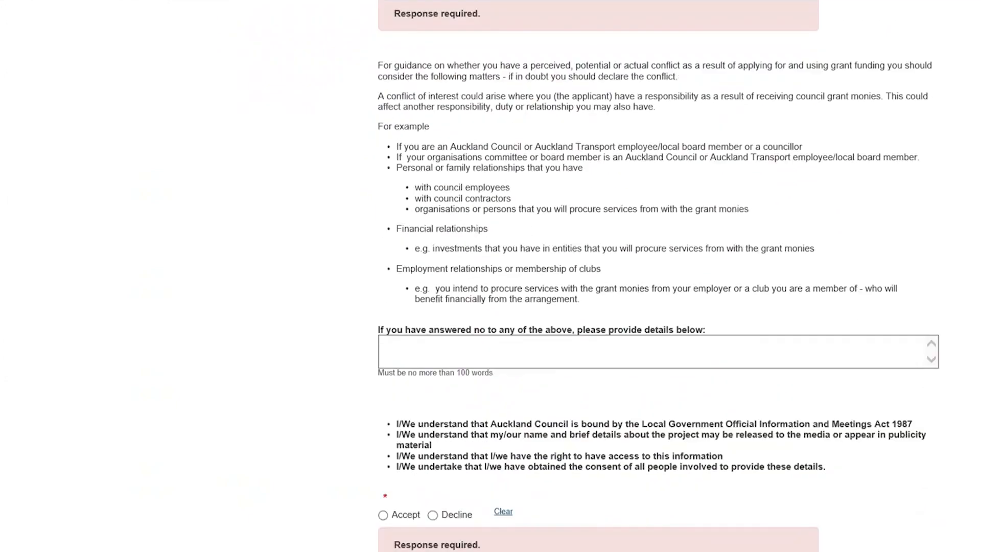
pyautogui.scroll(-1, 259, 496)
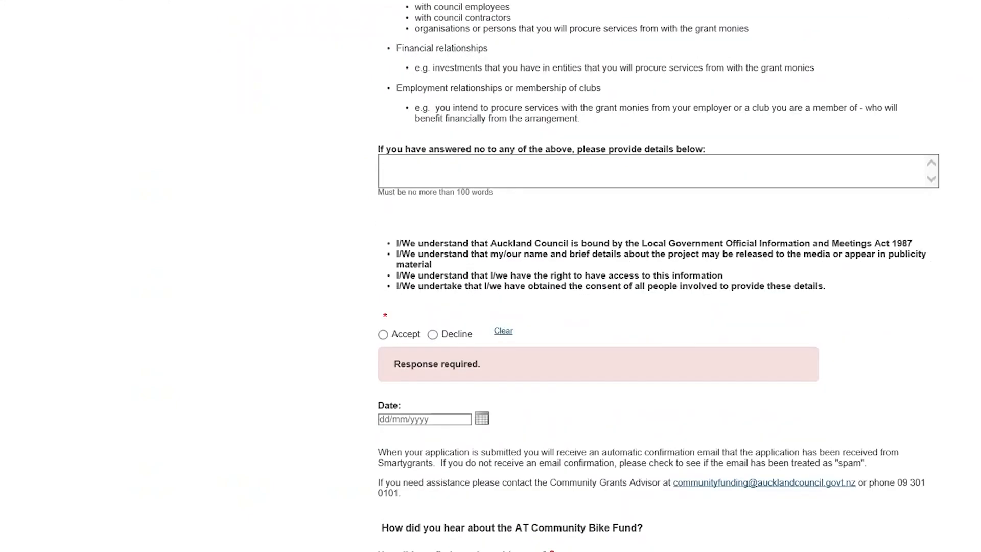
pyautogui.click(384, 336)
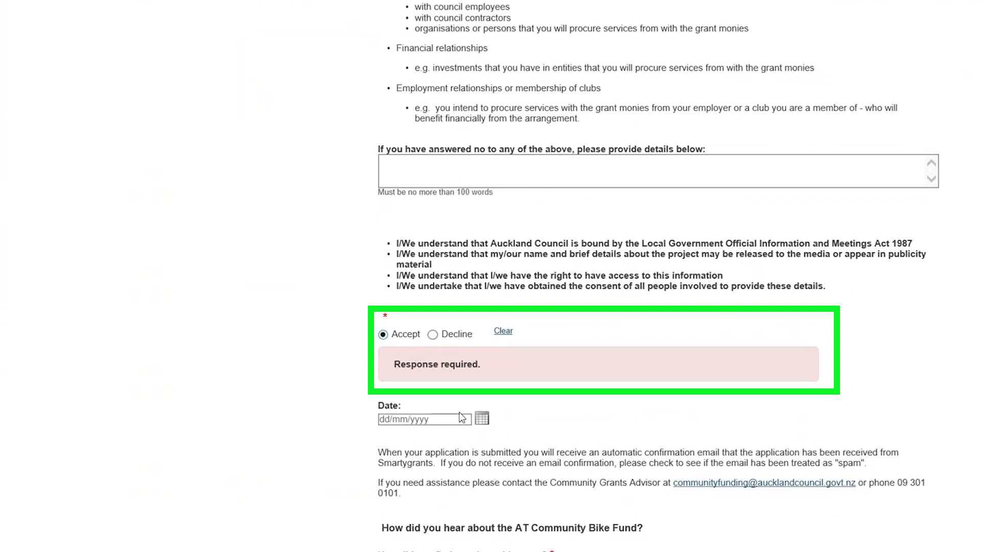
pyautogui.click(482, 419)
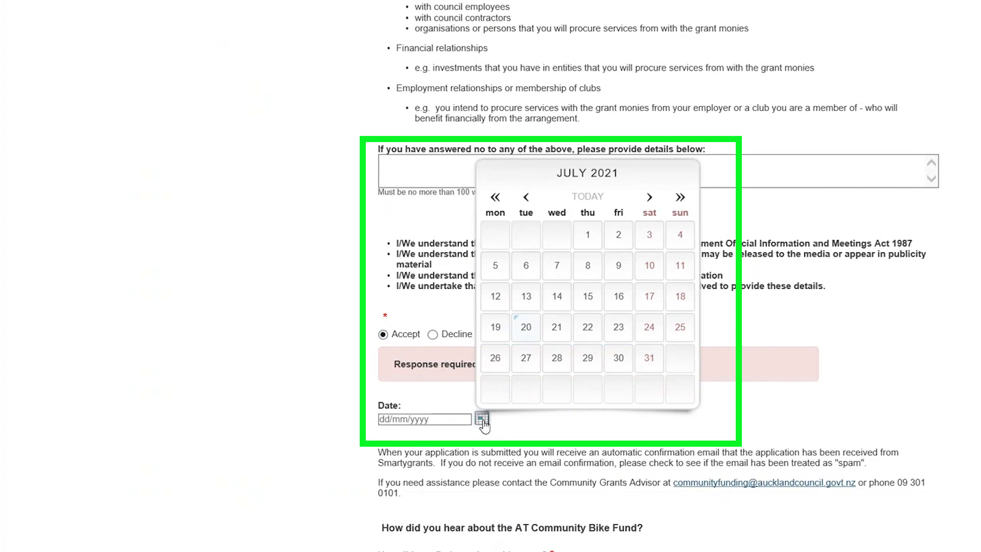
pyautogui.click(526, 329)
# - Select Local newspaper as how the grant was found and continue to the Review and Submit page
pyautogui.scroll(-2, 529, 333)
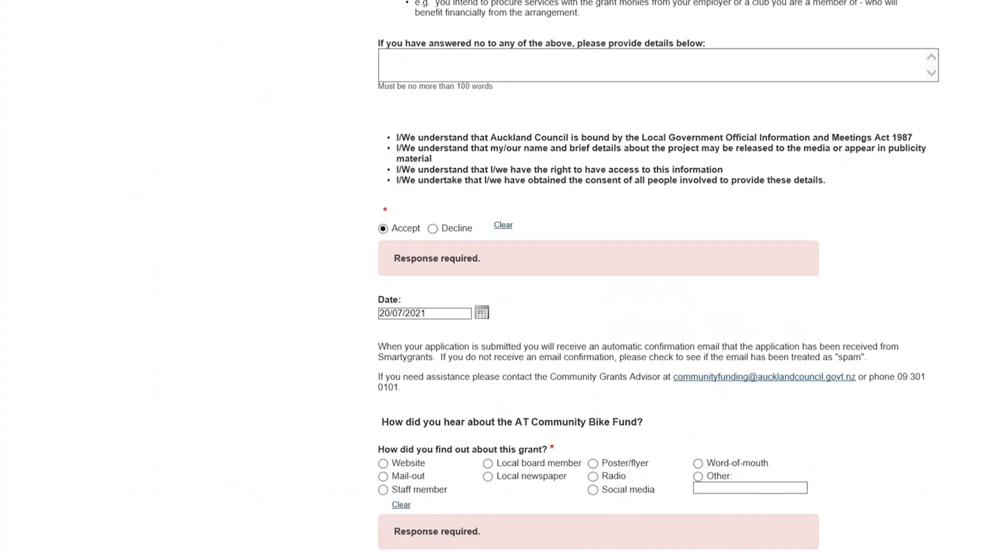
pyautogui.scroll(-2, 659, 276)
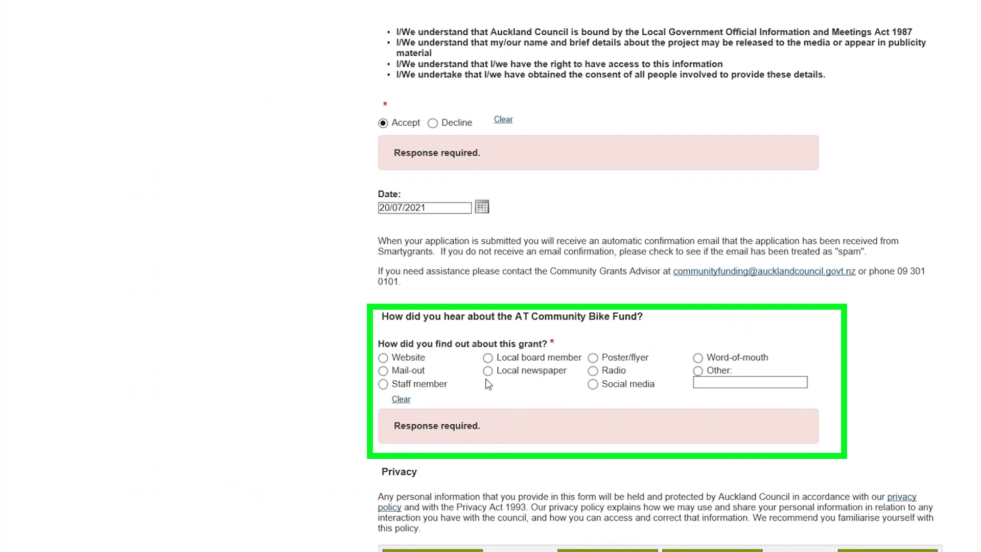
pyautogui.click(488, 372)
pyautogui.scroll(-1, 664, 485)
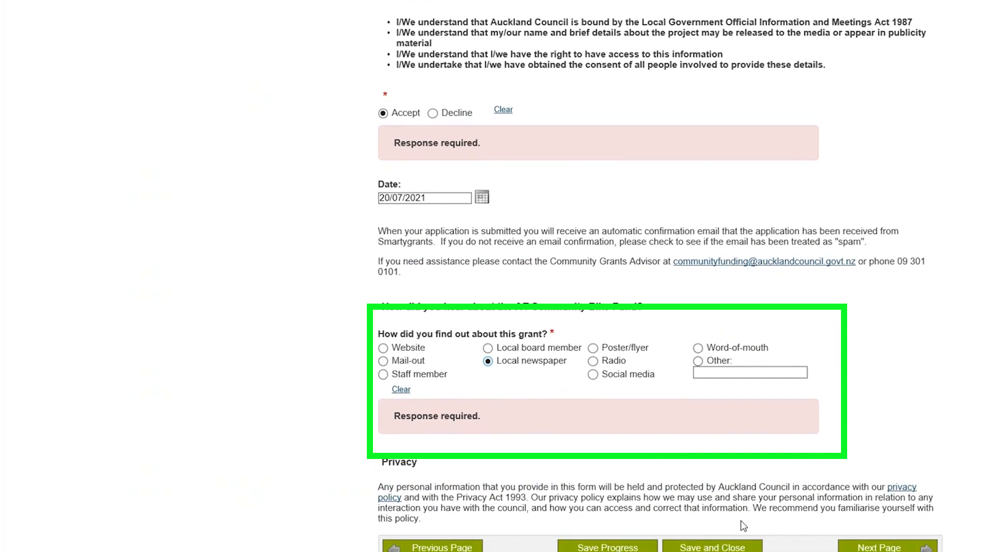
pyautogui.click(858, 547)
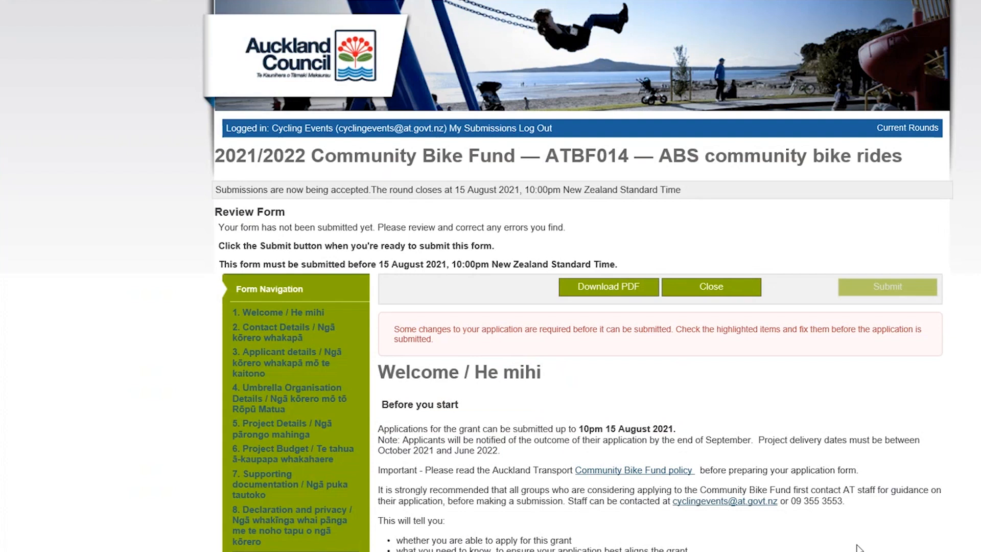
# - Review the whole form for highlighted errors, from the contact and umbrella organisation details through project, budget and supporting documentation to the declaration
pyautogui.scroll(-2, 859, 547)
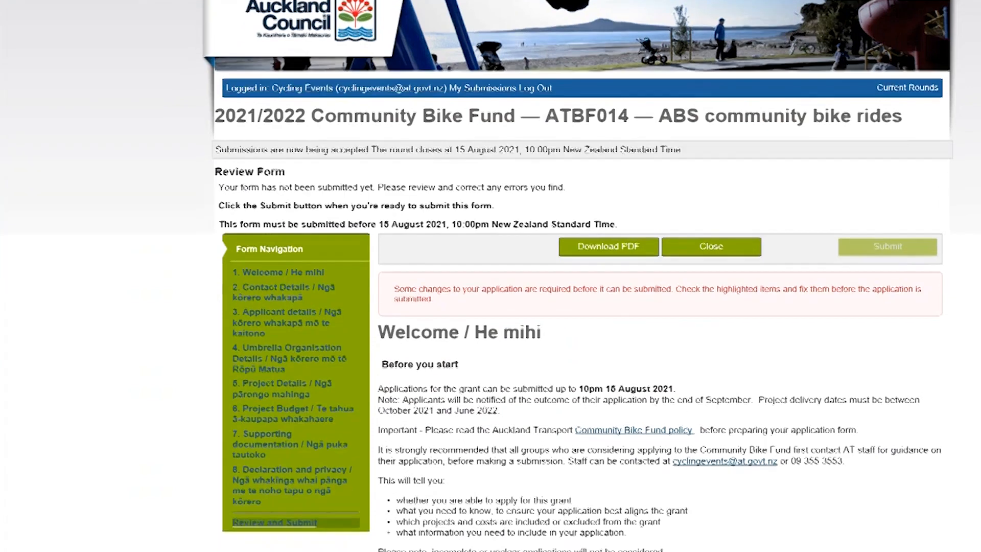
pyautogui.scroll(-1, 491, 276)
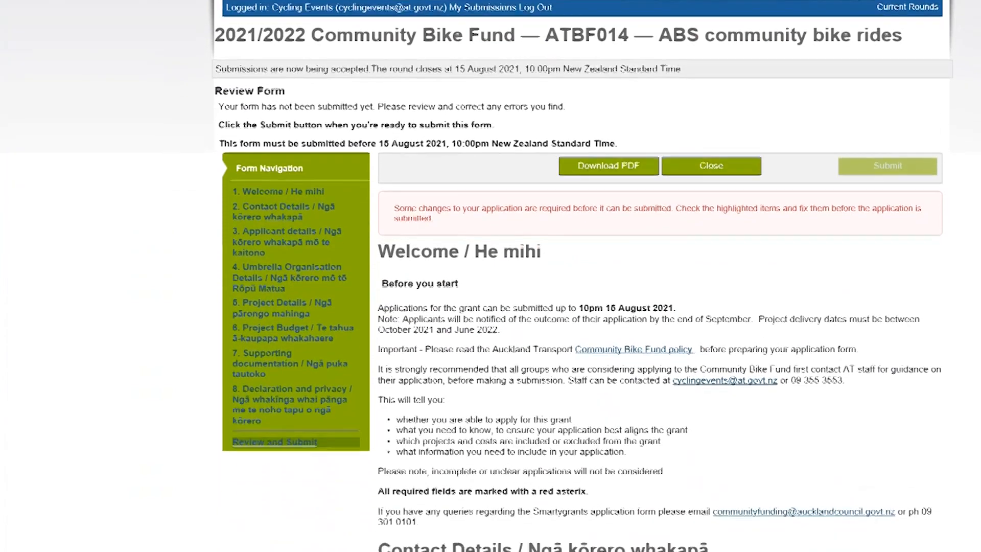
pyautogui.scroll(-1, 491, 276)
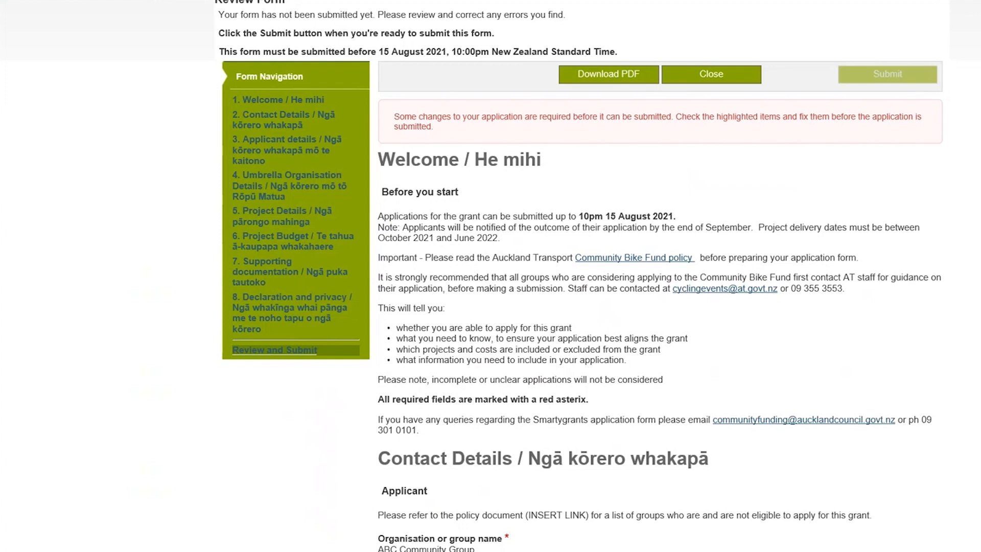
pyautogui.scroll(-10, 583, 276)
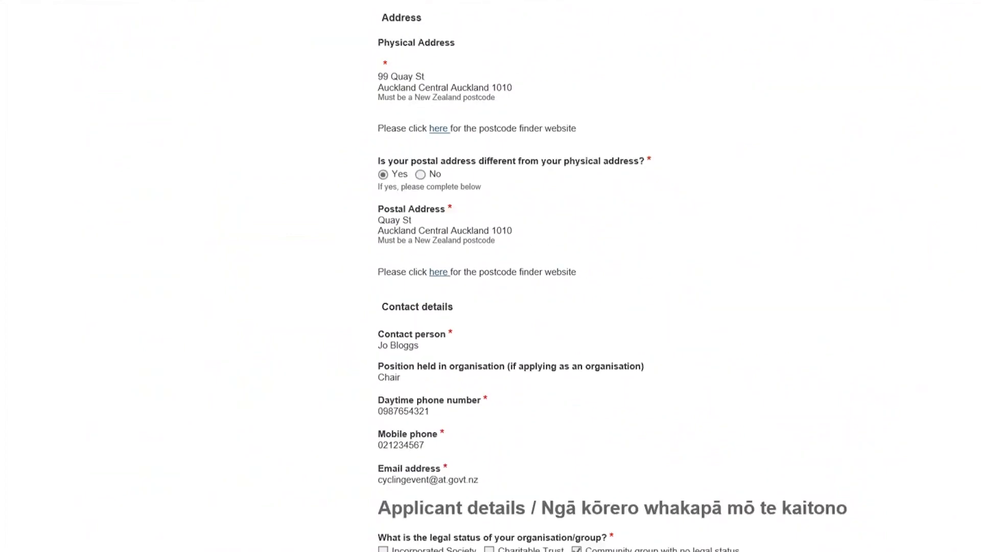
pyautogui.scroll(-15, 582, 276)
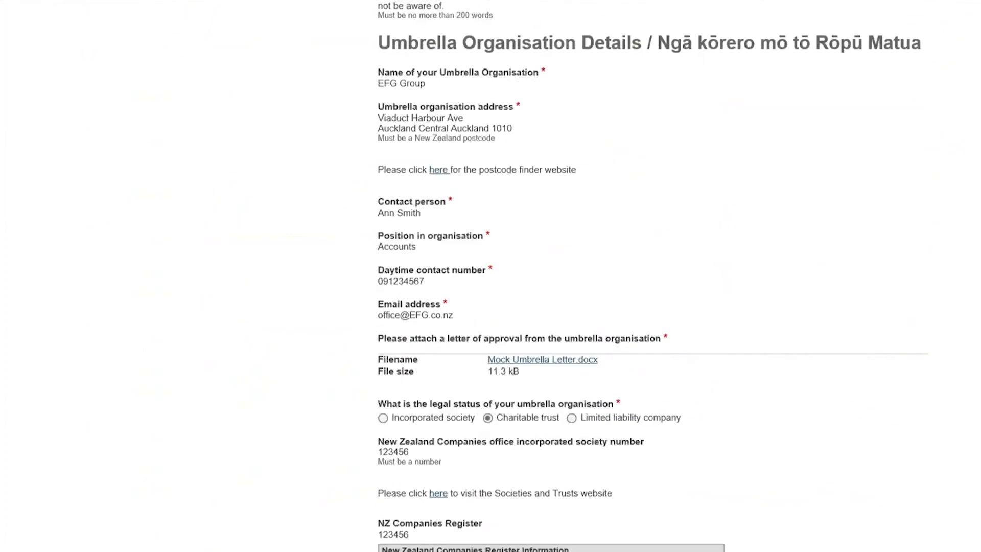
pyautogui.scroll(-5, 582, 276)
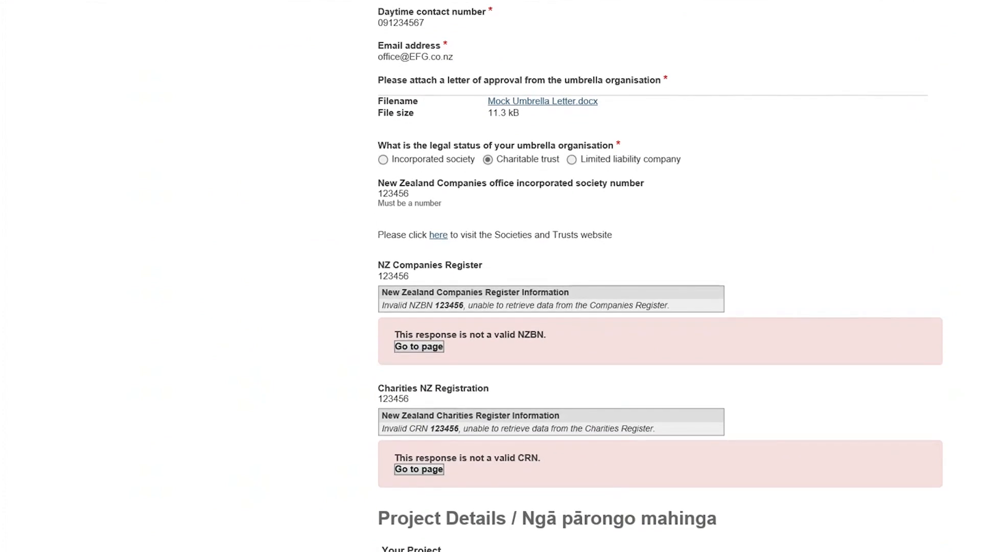
pyautogui.scroll(-2, 659, 276)
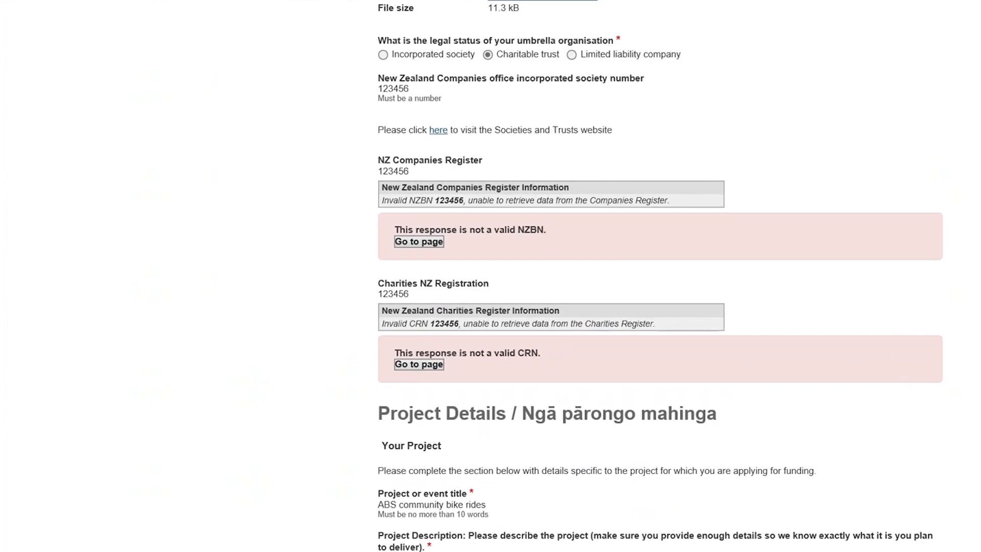
pyautogui.scroll(-8, 659, 276)
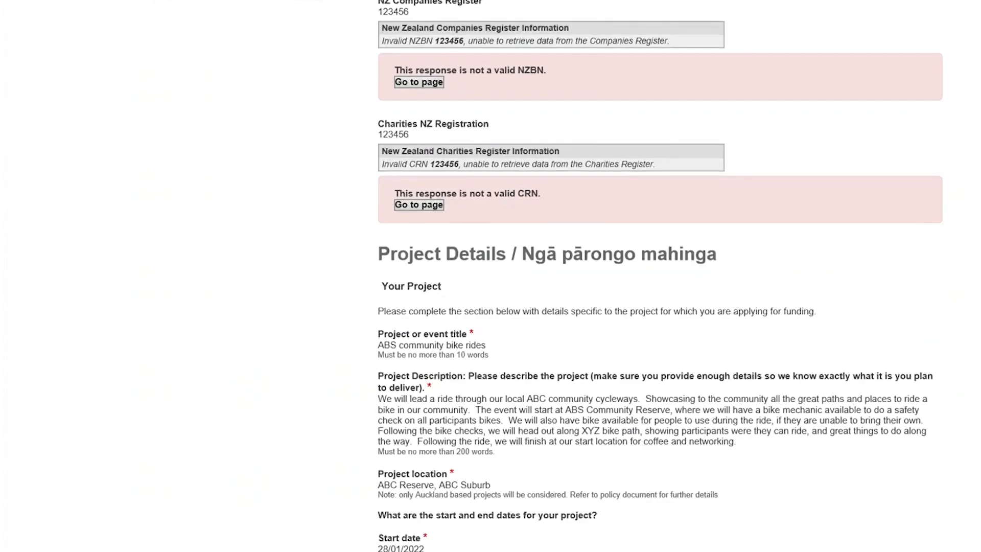
pyautogui.scroll(-6, 659, 276)
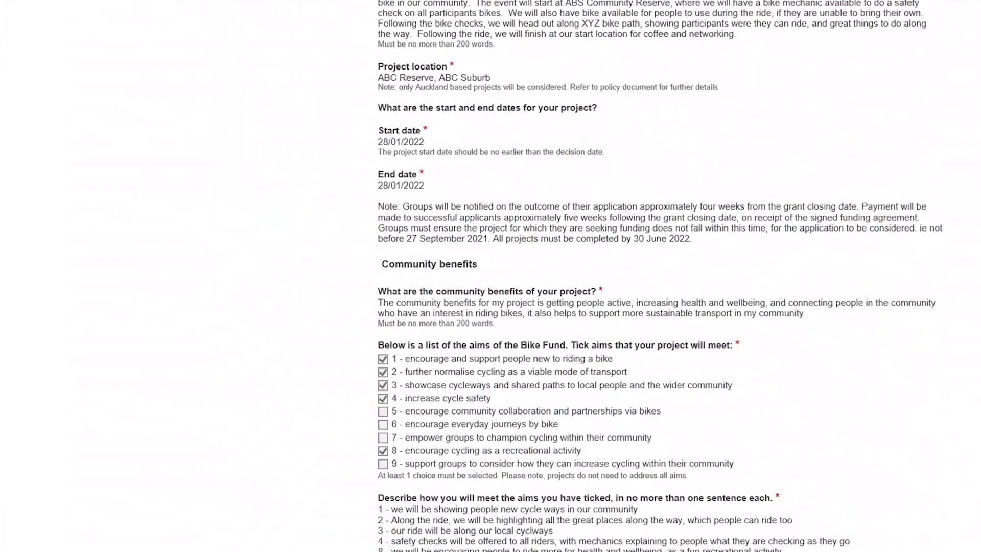
pyautogui.scroll(-15, 659, 276)
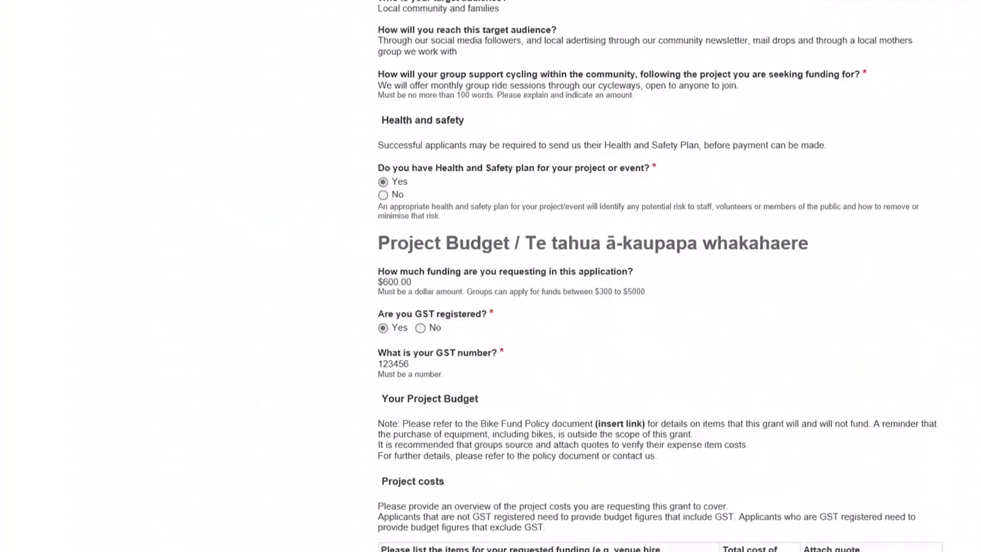
pyautogui.scroll(-10, 659, 276)
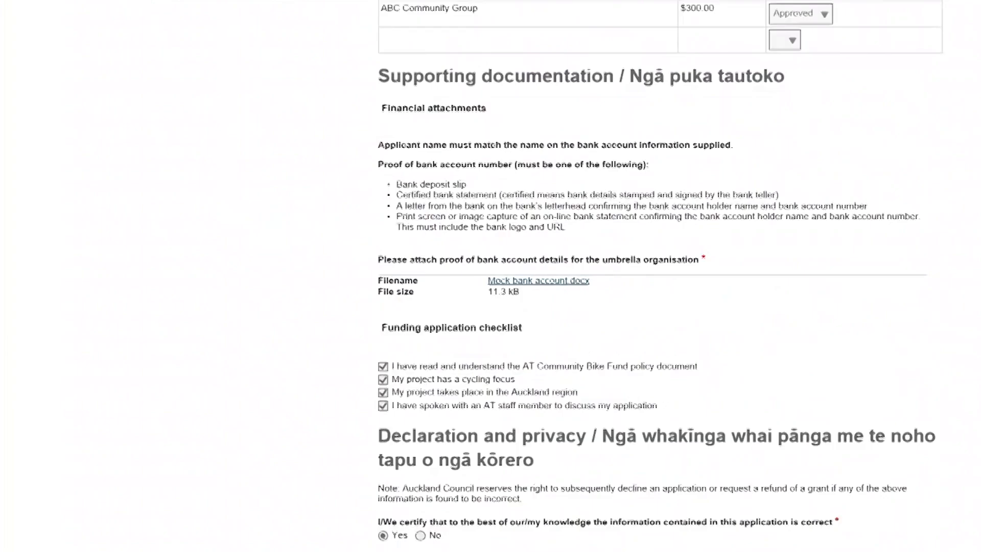
pyautogui.scroll(-14, 752, 297)
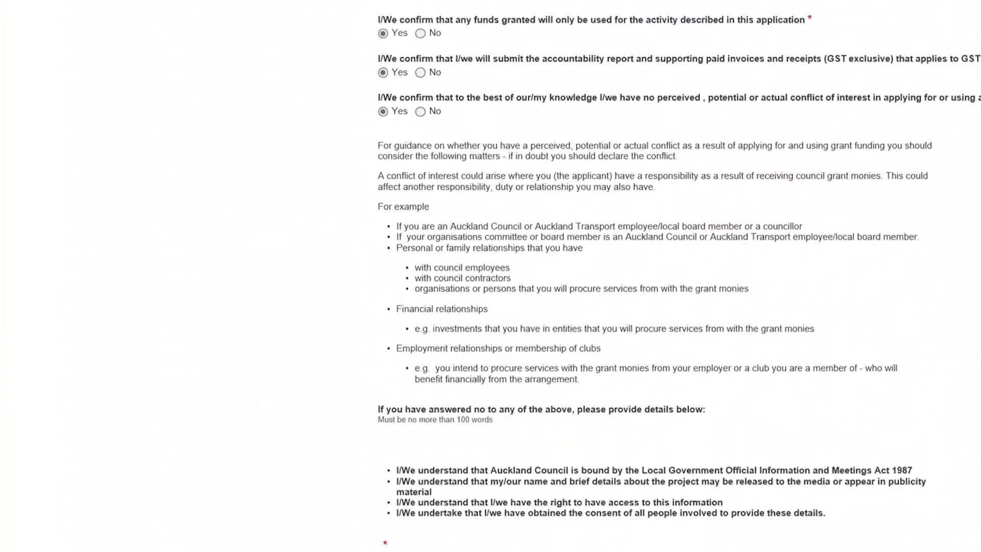
pyautogui.scroll(1, 659, 276)
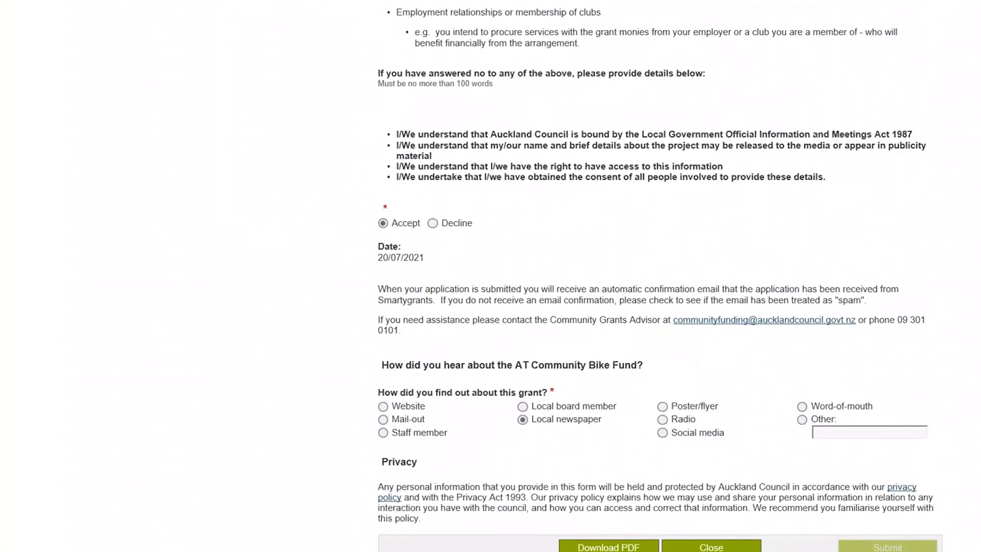